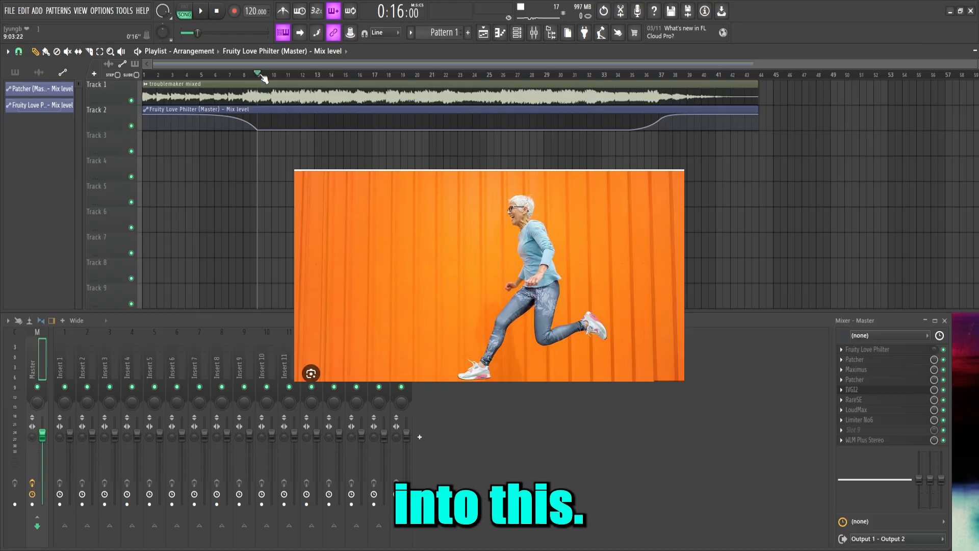
Play the song from bar 9 with the master effects enabled, and again with the master effect slots disabled
key(space)
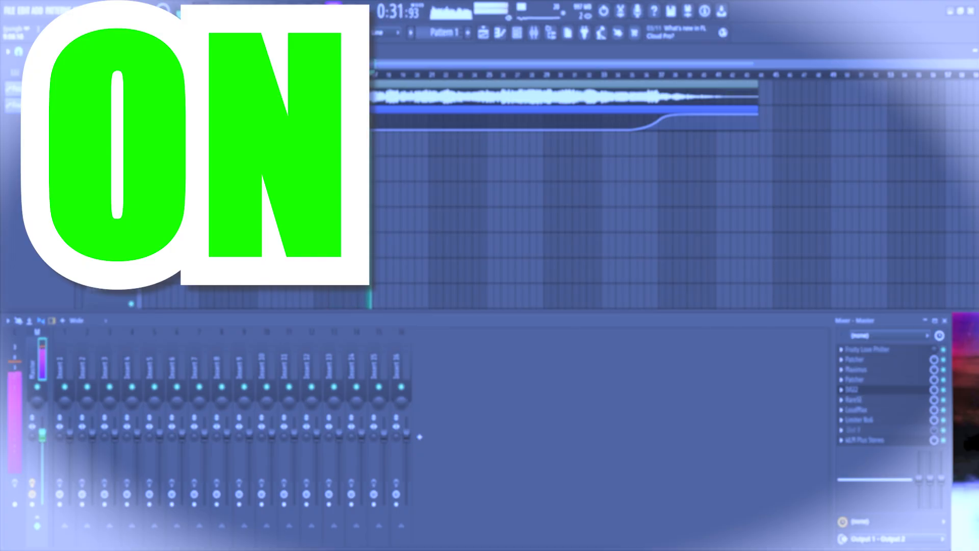
key(space)
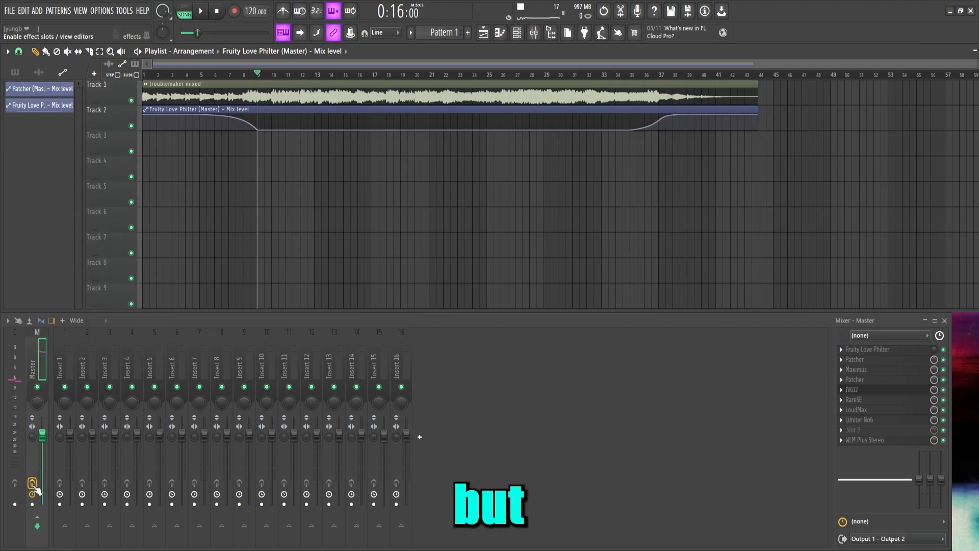
click(33, 483)
key(space)
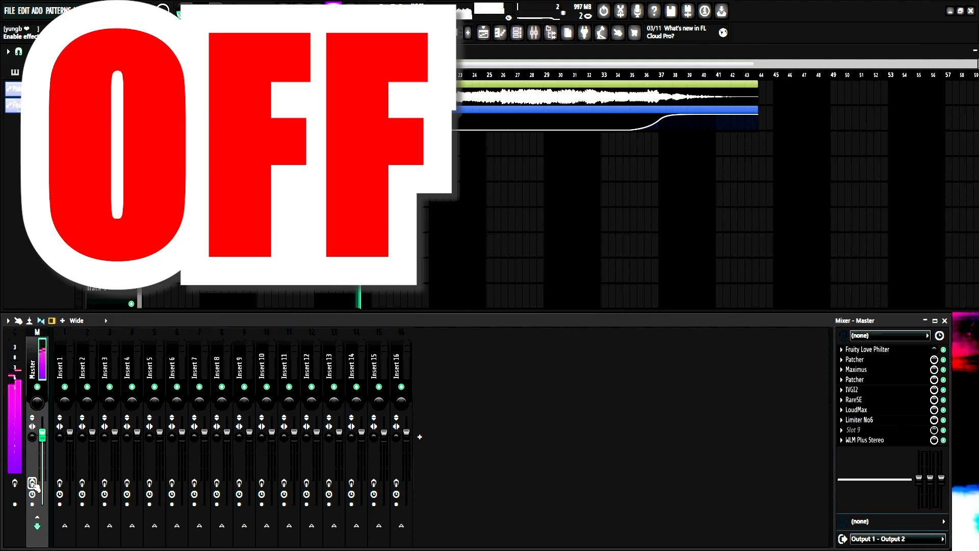
key(space)
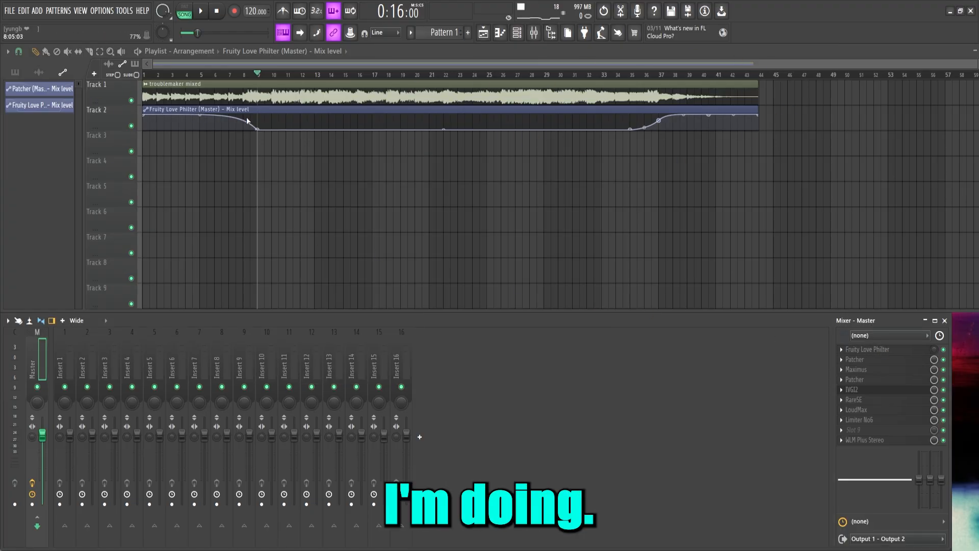
Open the master's Youlean Stereo Exciter Patcher and Maximus, and review the gain settings of Maximus's low, mid, high and master bands
click(913, 360)
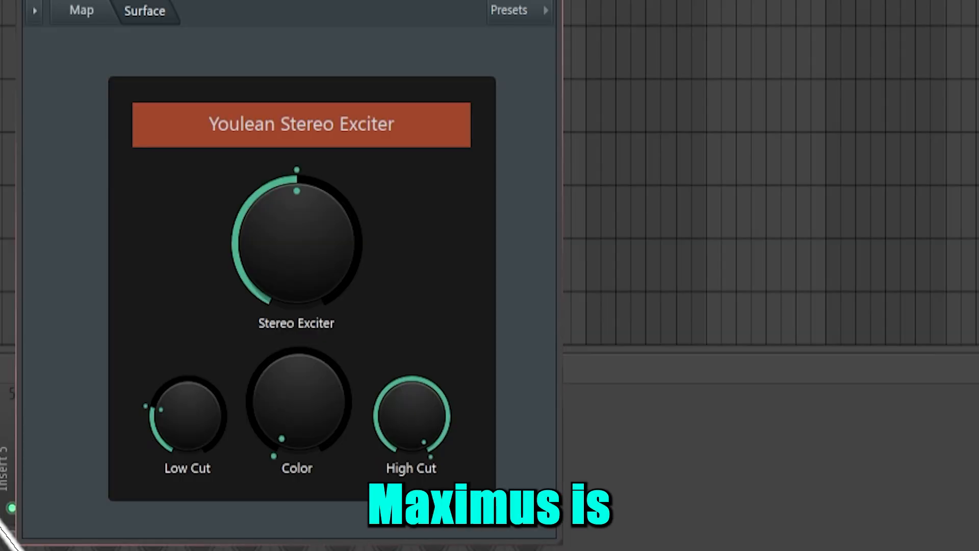
click(888, 367)
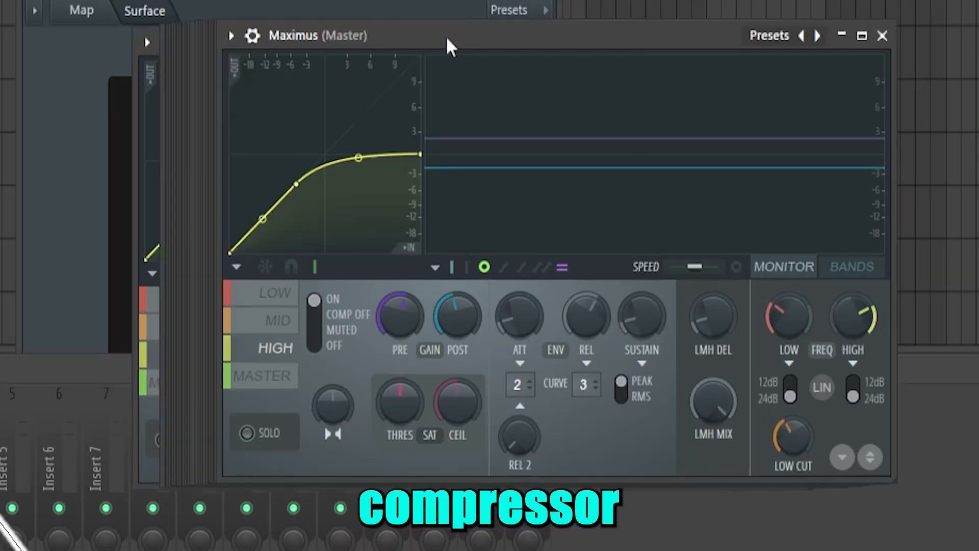
drag(447, 46, 395, 51)
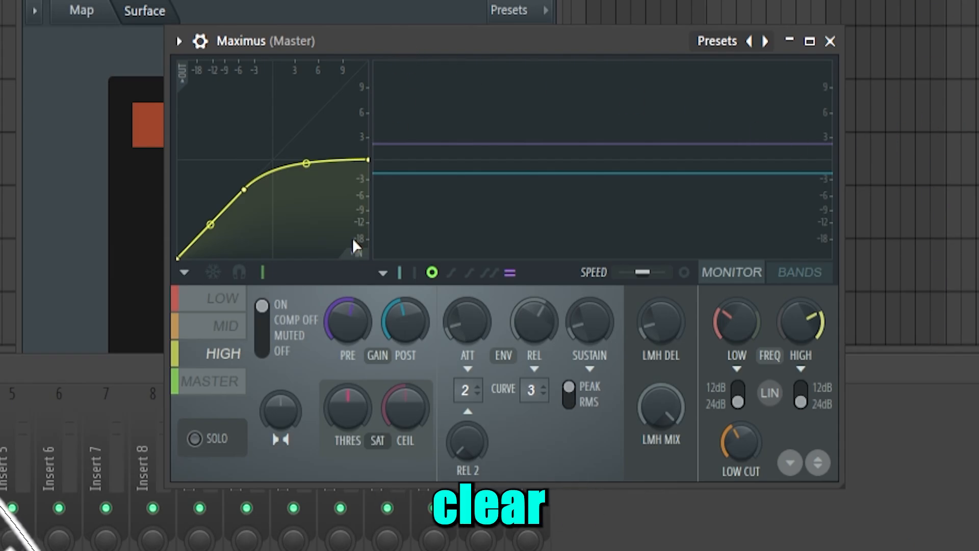
click(230, 326)
click(229, 299)
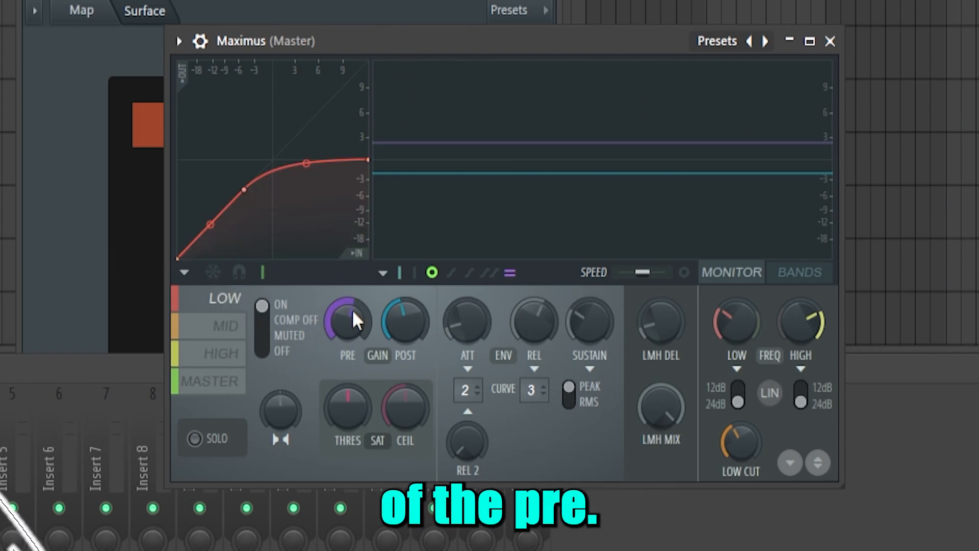
click(236, 363)
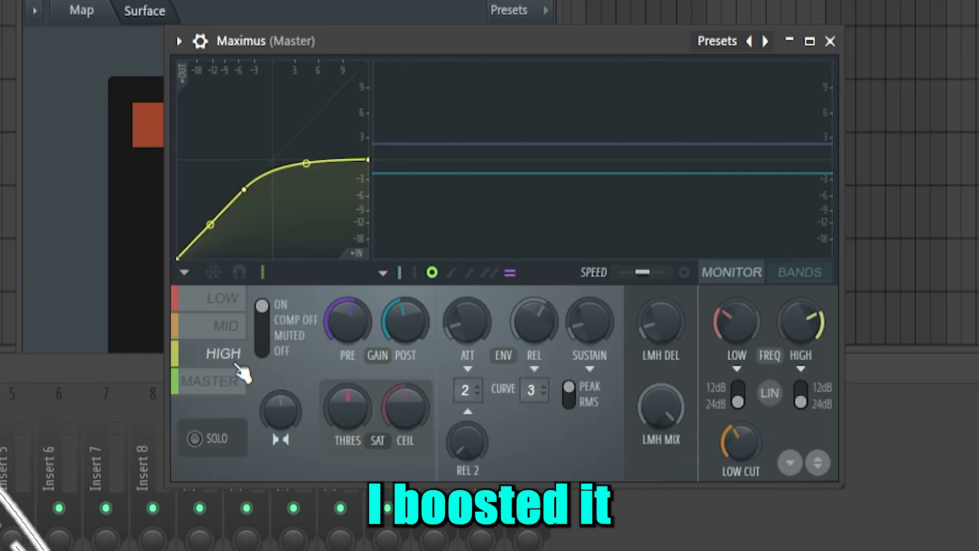
click(238, 377)
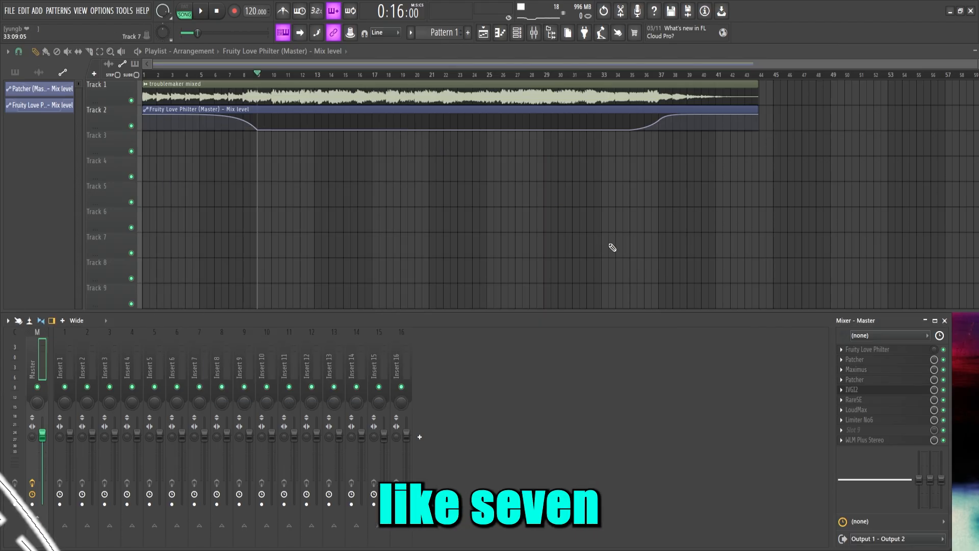
Review the second Patcher, the IVGI2 saturator and the RareSE equalizer in the master effect chain
click(886, 381)
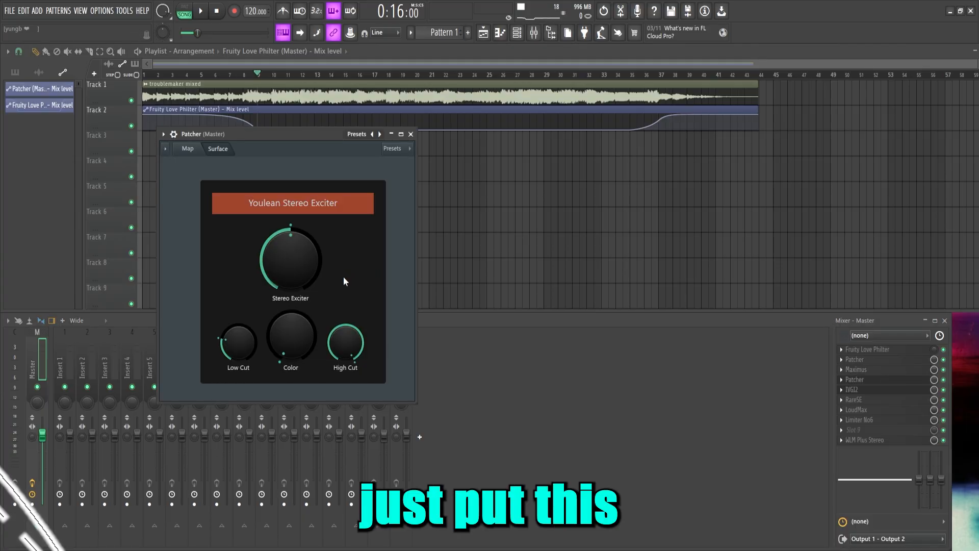
click(881, 389)
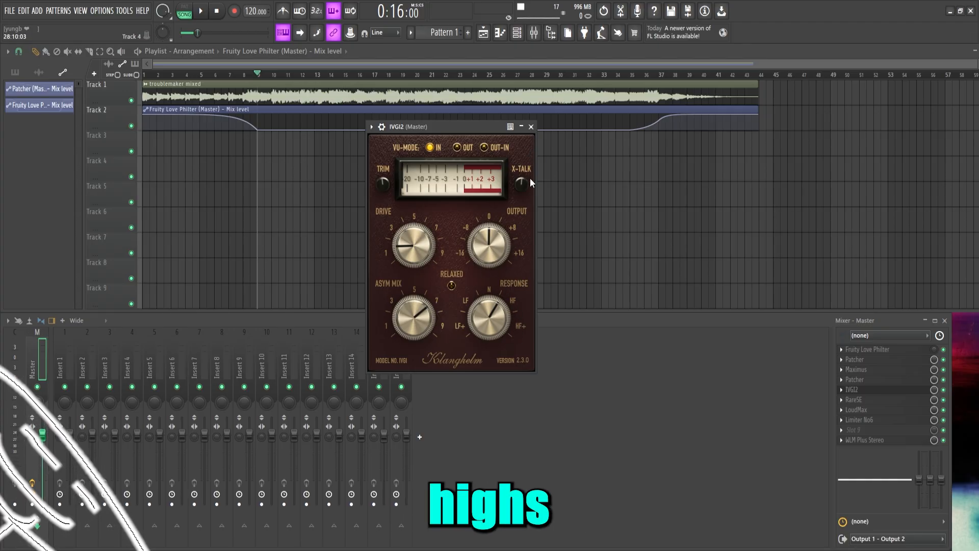
click(530, 126)
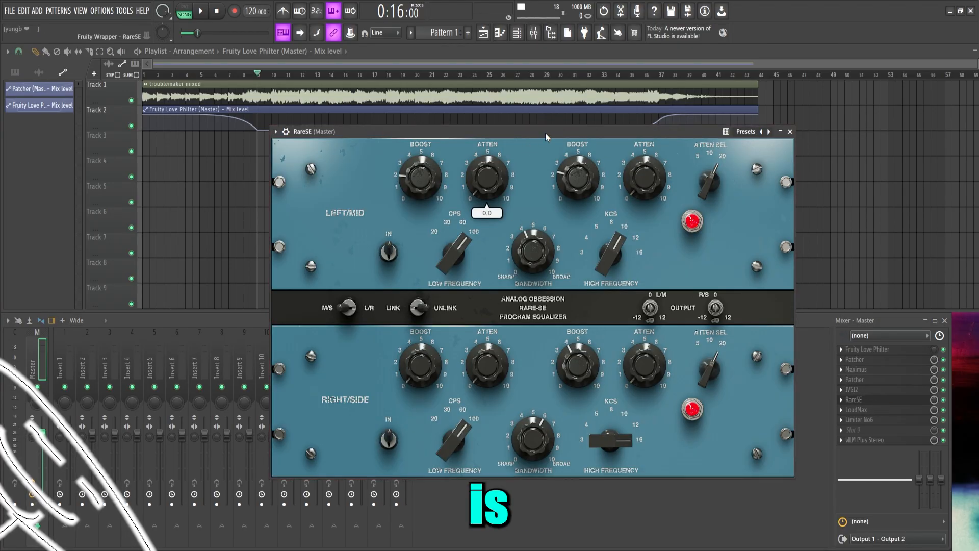
drag(546, 133, 473, 99)
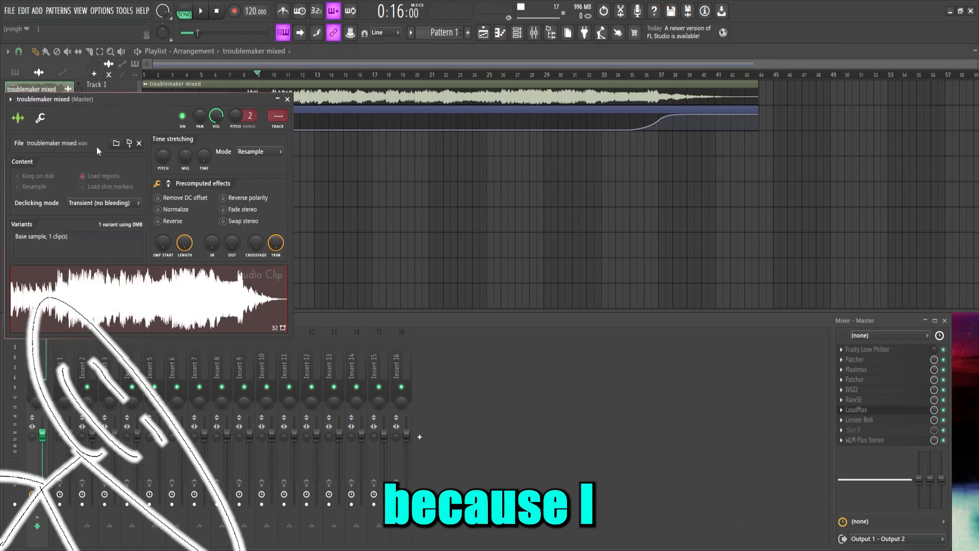
Check the troublemaker mixed clip's miscellaneous settings, and try the 12 dB range on the compressor meter of the master's Limiter No6
click(40, 118)
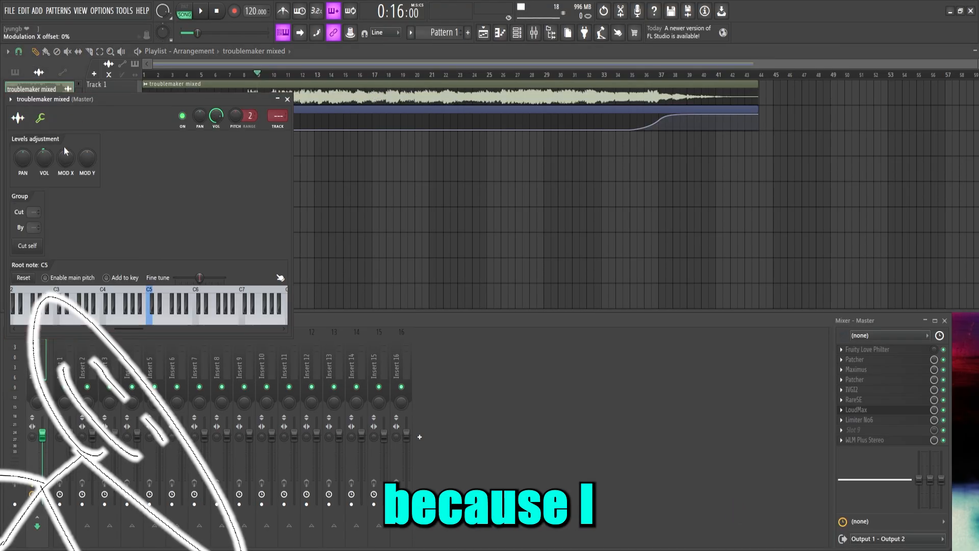
click(287, 100)
click(869, 419)
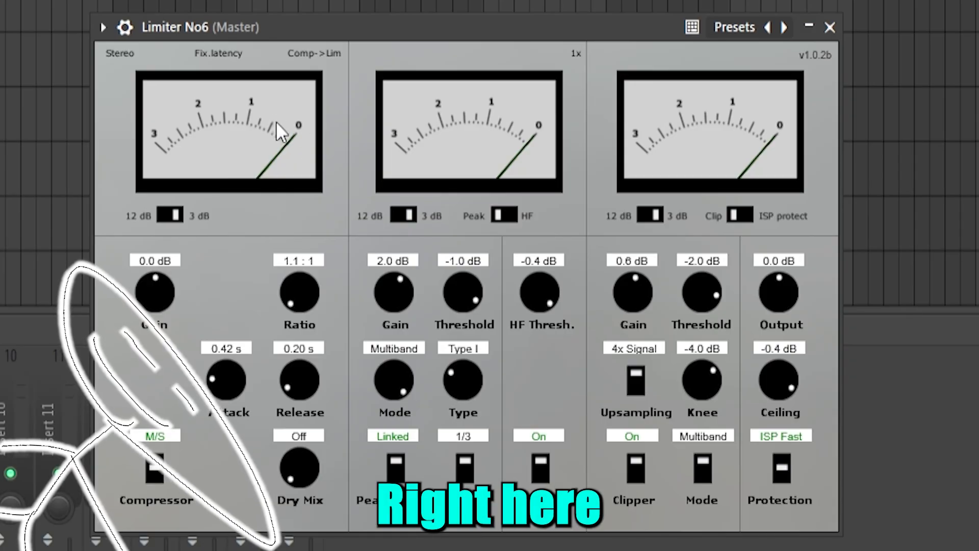
click(167, 213)
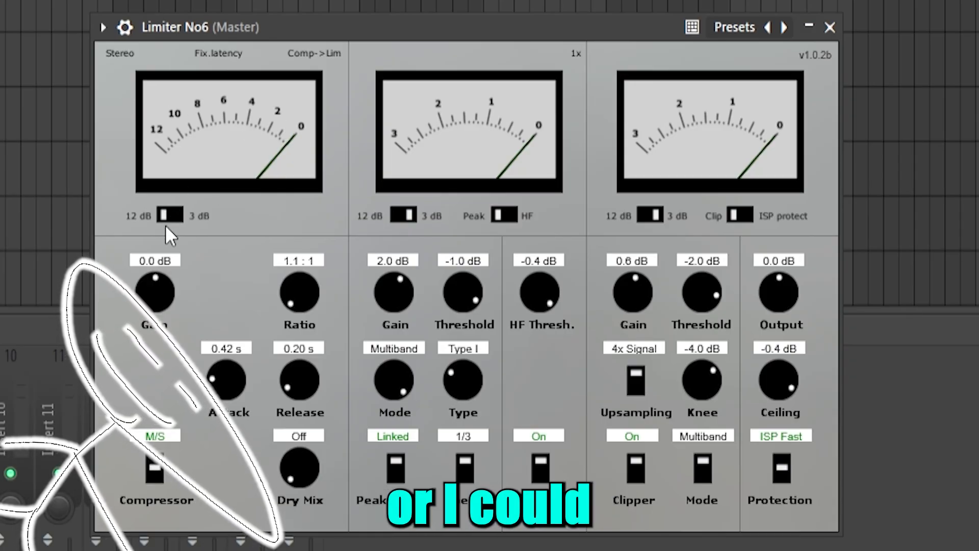
click(168, 215)
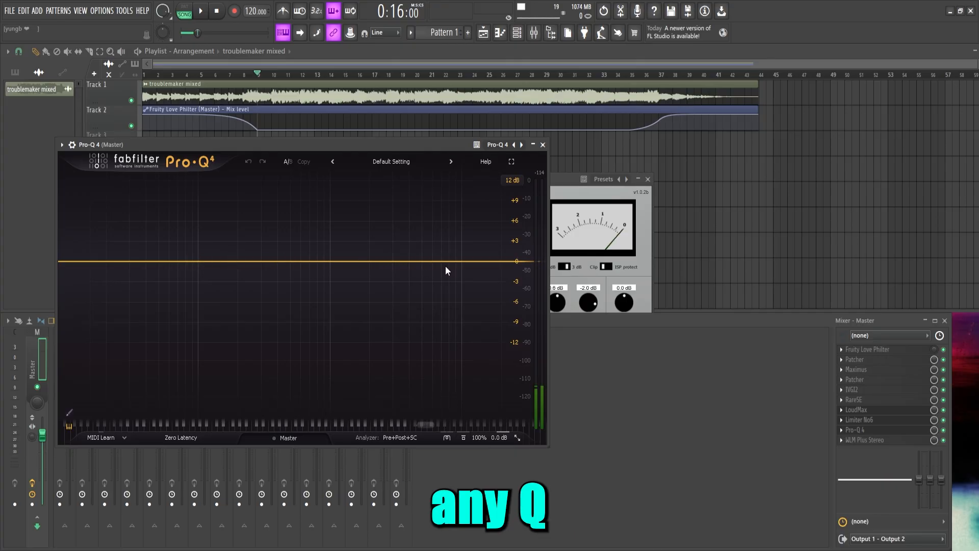
Add a bell band at about 9930 Hz in the master's Pro-Q 4 with the gain near 0 dB, and minimize the plugin
double_click(452, 262)
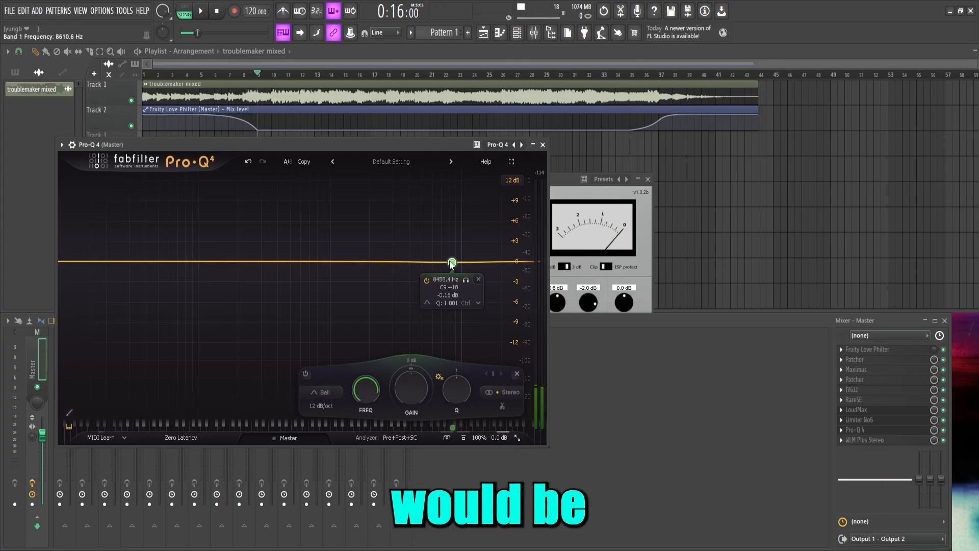
drag(451, 262, 460, 262)
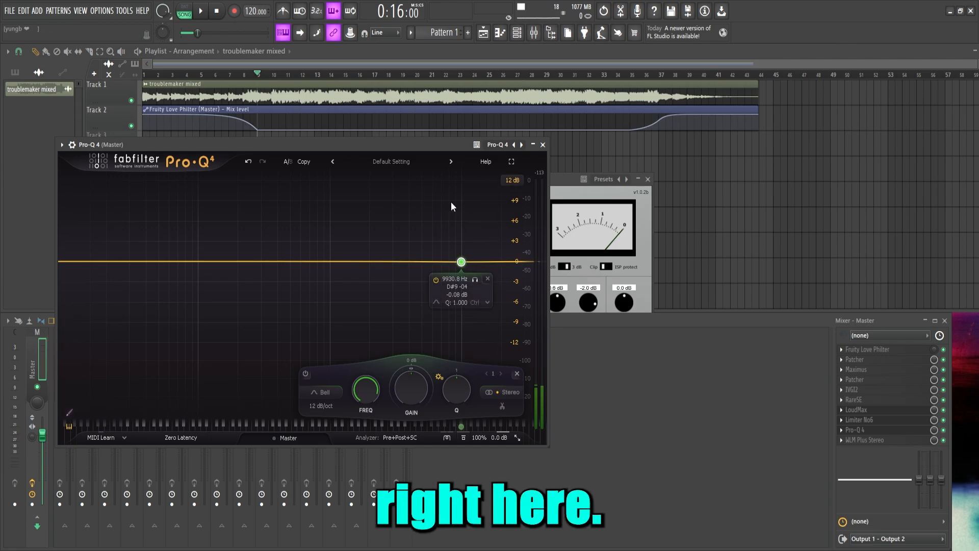
click(533, 145)
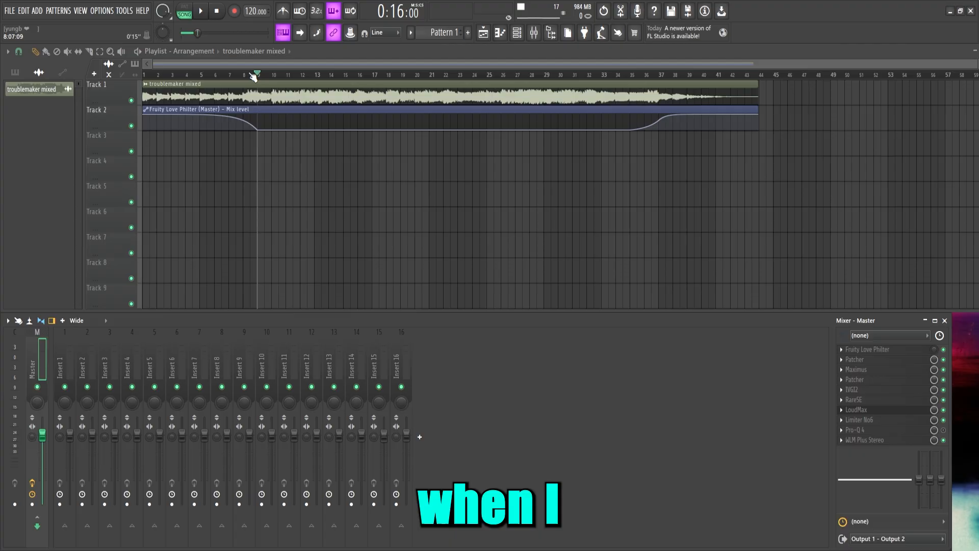
Place the playback start at bar 9 and bring up the WLM Plus Stereo loudness meter above the mixer
mouse_move(255, 75)
mouse_down()
mouse_move(323, 84)
mouse_move(259, 83)
mouse_up()
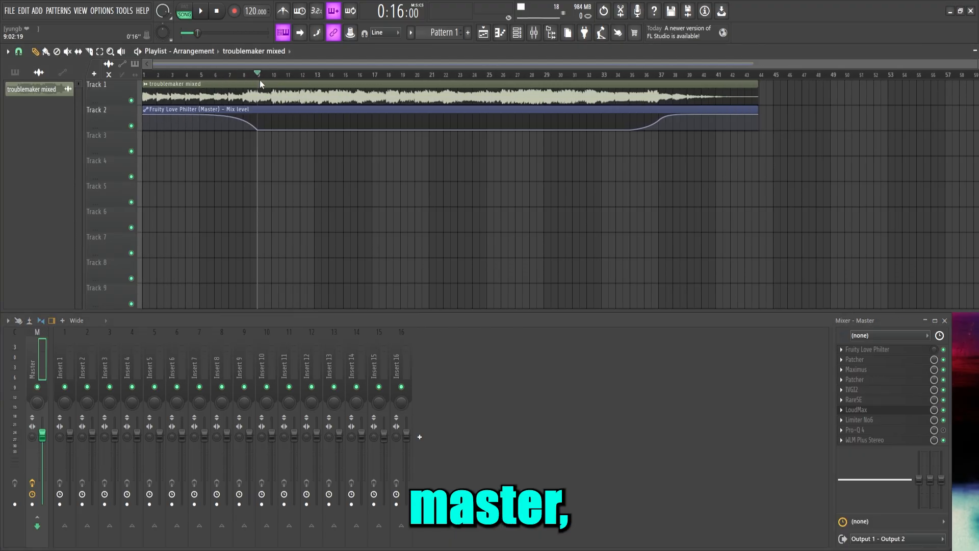
click(195, 75)
drag(196, 75, 261, 89)
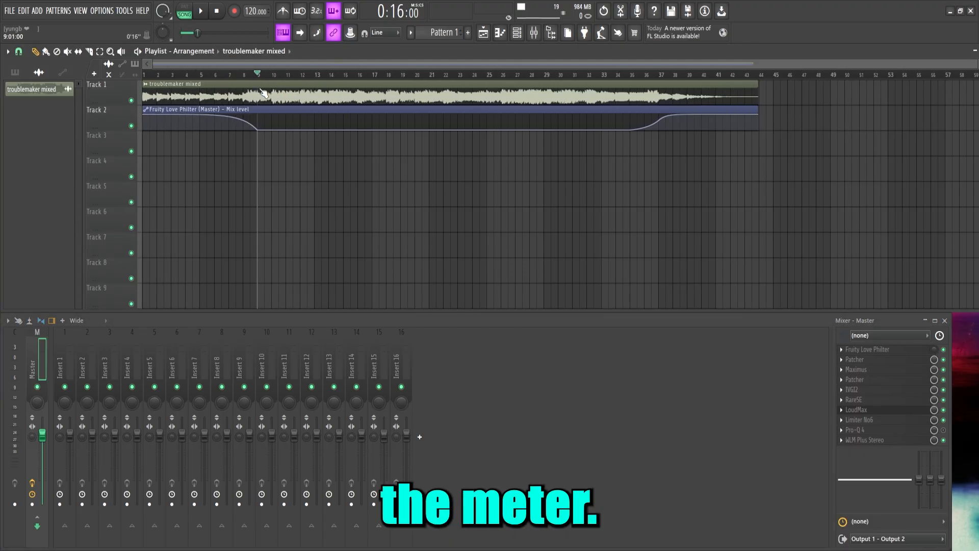
click(865, 440)
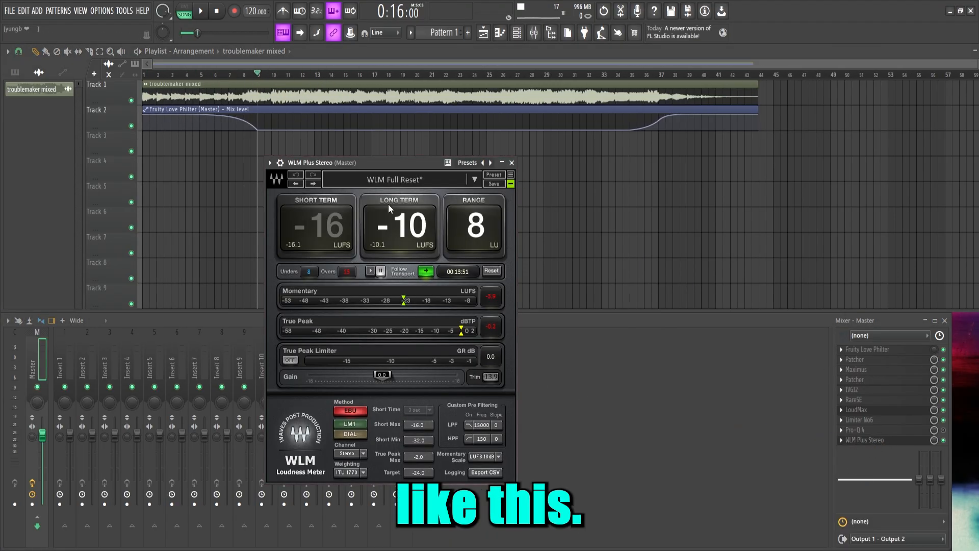
drag(387, 160, 409, 133)
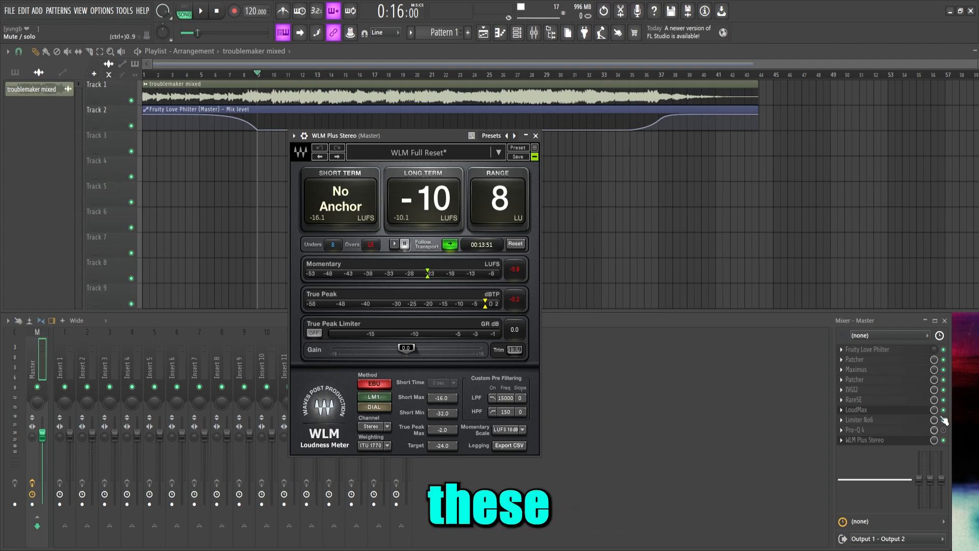
Bypass the master effects from Limiter No6 up to the first Patcher, and play the song with the loudness meter in view
drag(943, 420, 945, 362)
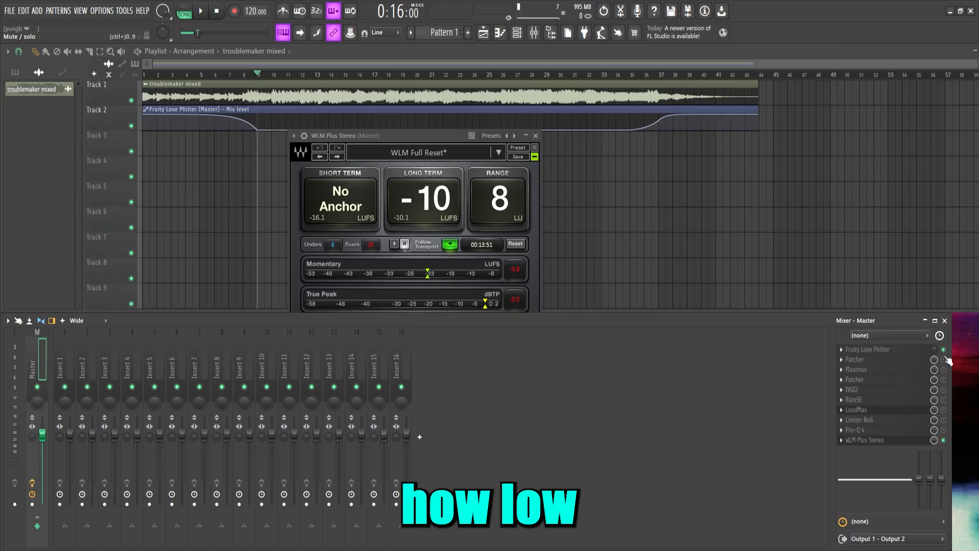
click(413, 139)
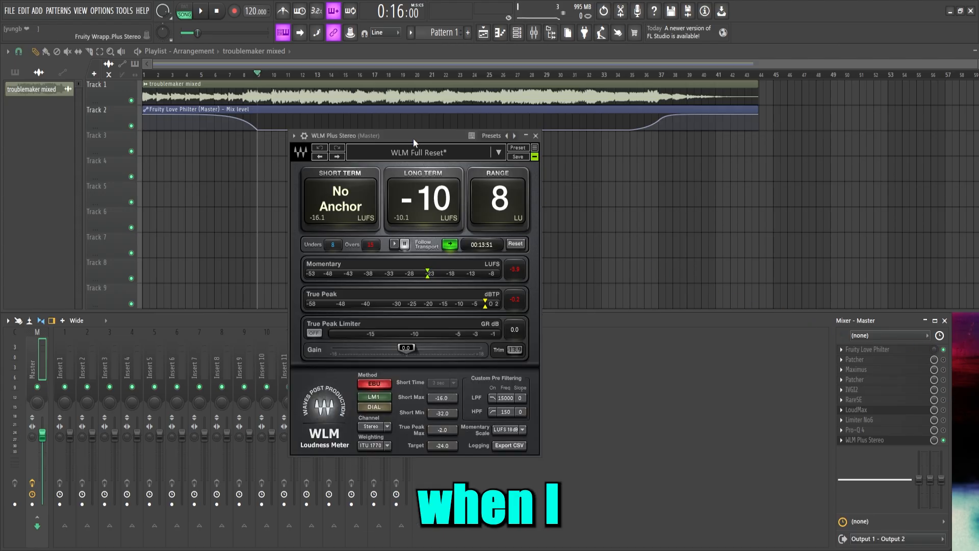
key(space)
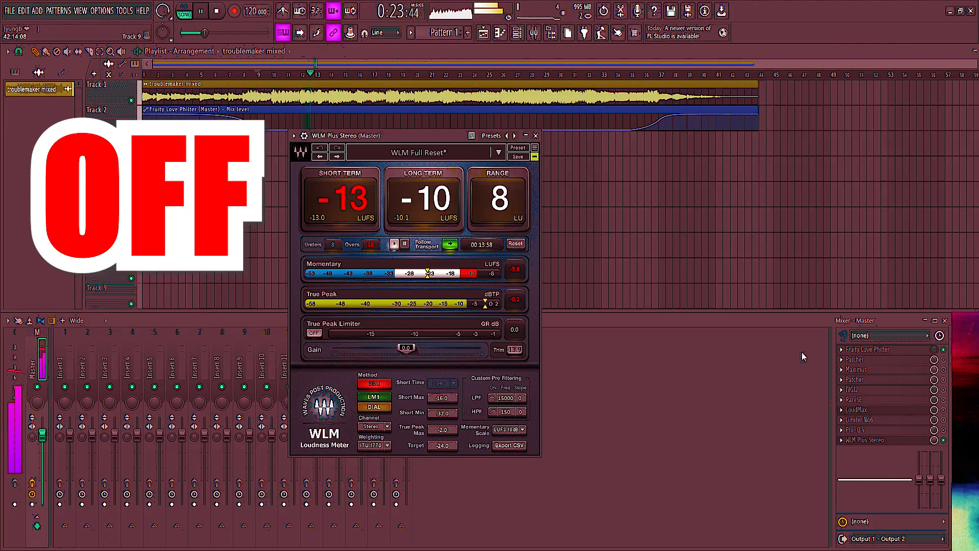
Re-enable the master effects from Limiter No6 up to the first Patcher during playback to compare loudness, and stop the song
click(946, 419)
click(943, 420)
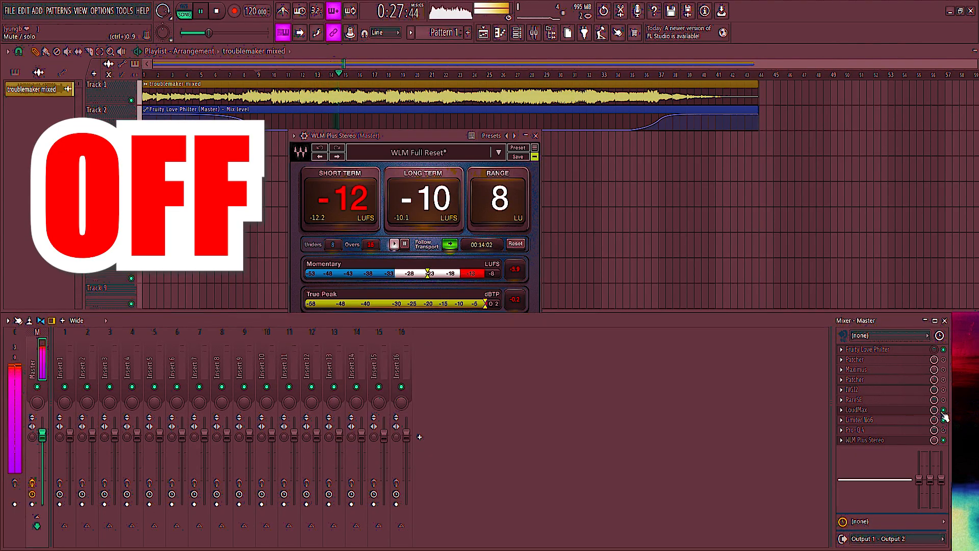
click(944, 399)
click(944, 390)
click(944, 379)
click(944, 370)
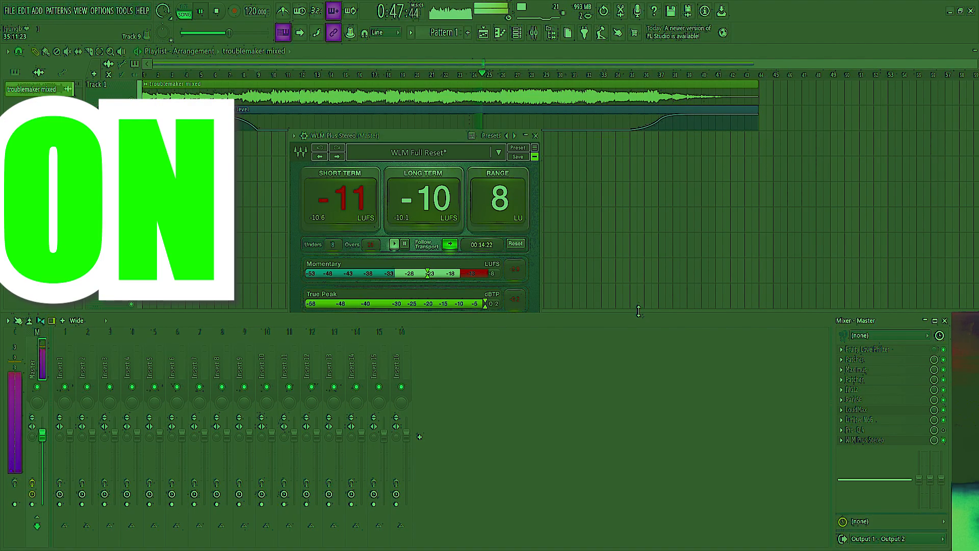
key(space)
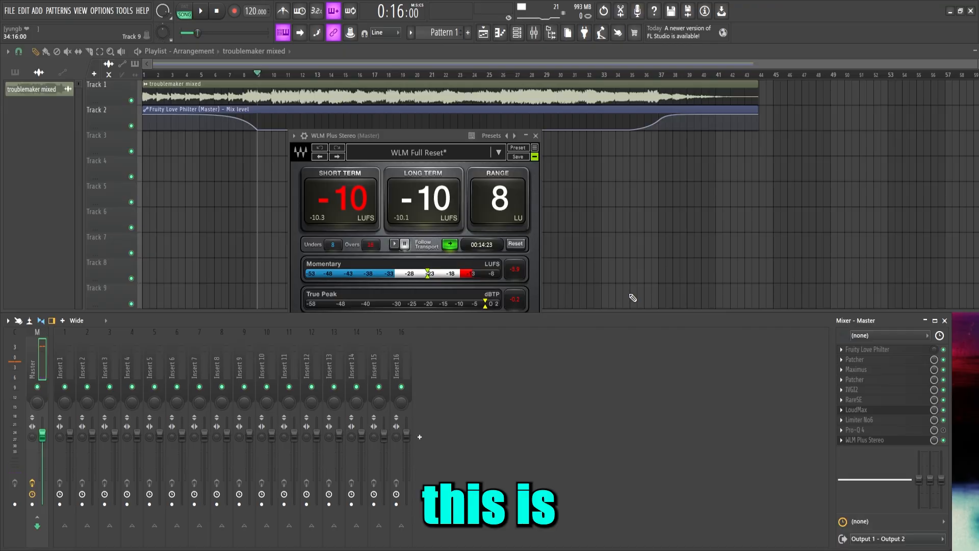